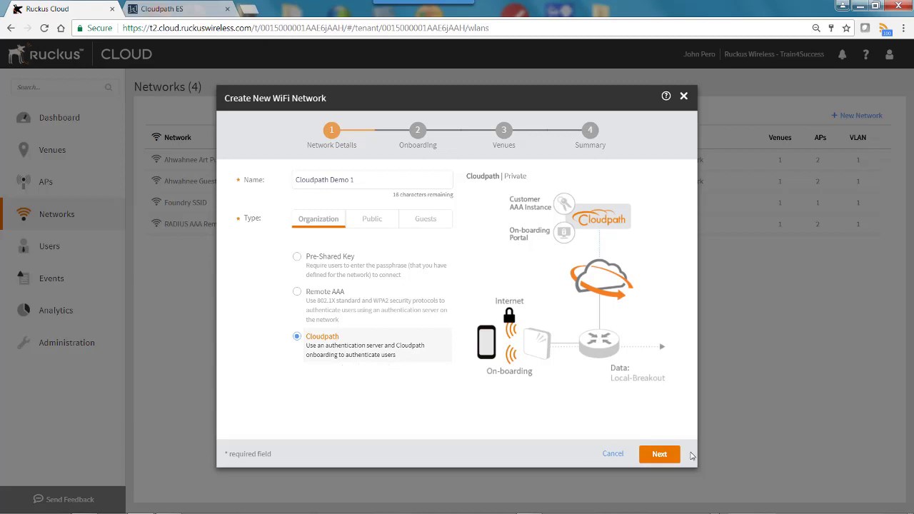
# - Accept the network details, then switch to Cloudpath ES and reveal and select the RADIUS server's shared secret
pyautogui.click(659, 457)
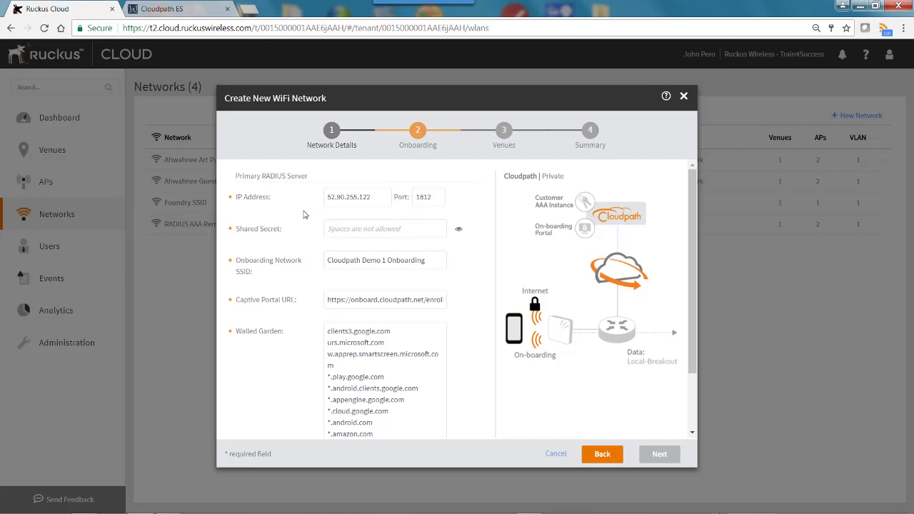
pyautogui.click(178, 11)
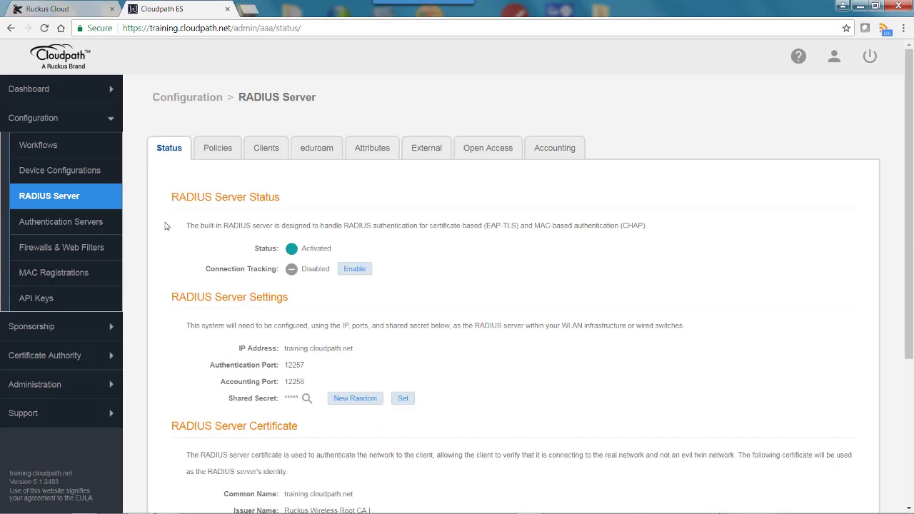
pyautogui.click(56, 206)
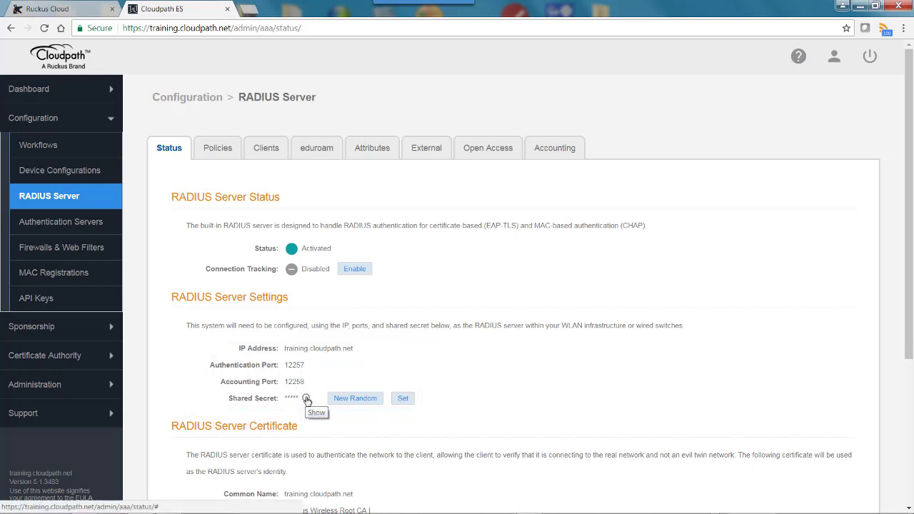
pyautogui.click(306, 398)
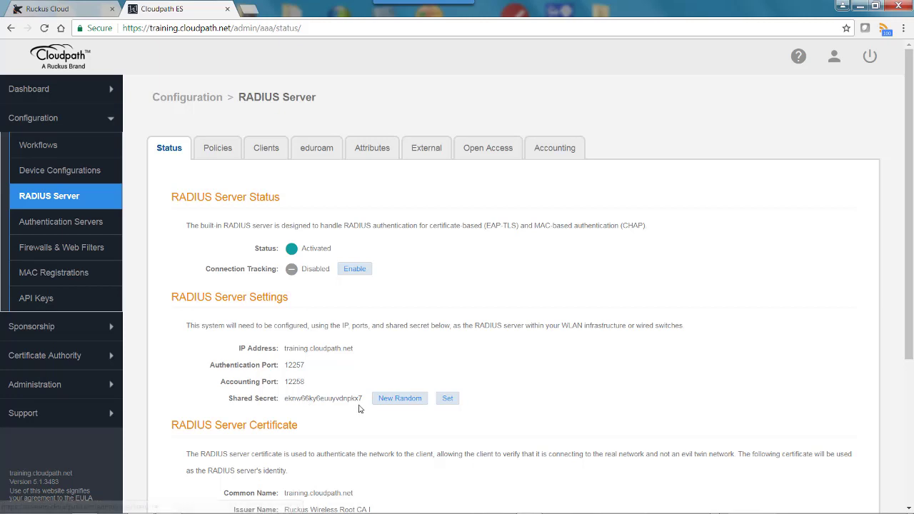
pyautogui.moveTo(363, 398); pyautogui.dragTo(285, 400)
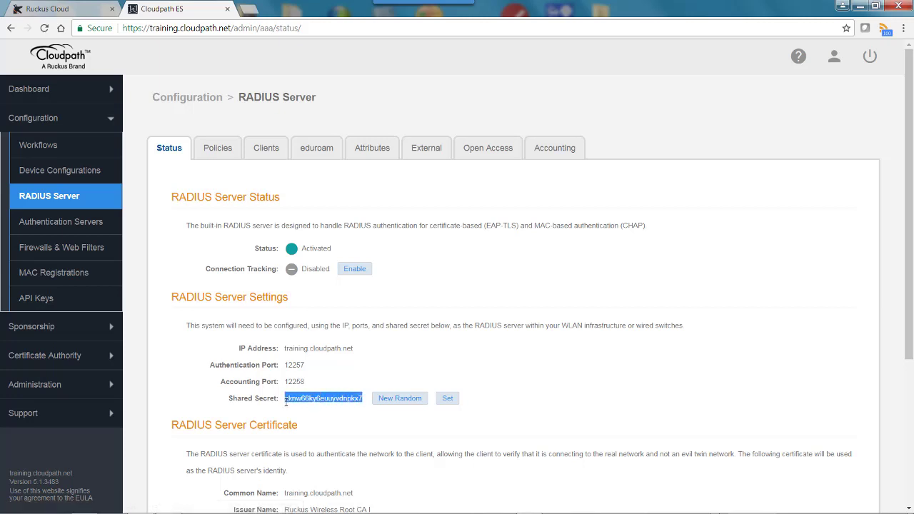
# - Return to Ruckus Cloud and fill the primary RADIUS server's shared secret from the saved 1812 credential
pyautogui.click(53, 11)
pyautogui.click(354, 229)
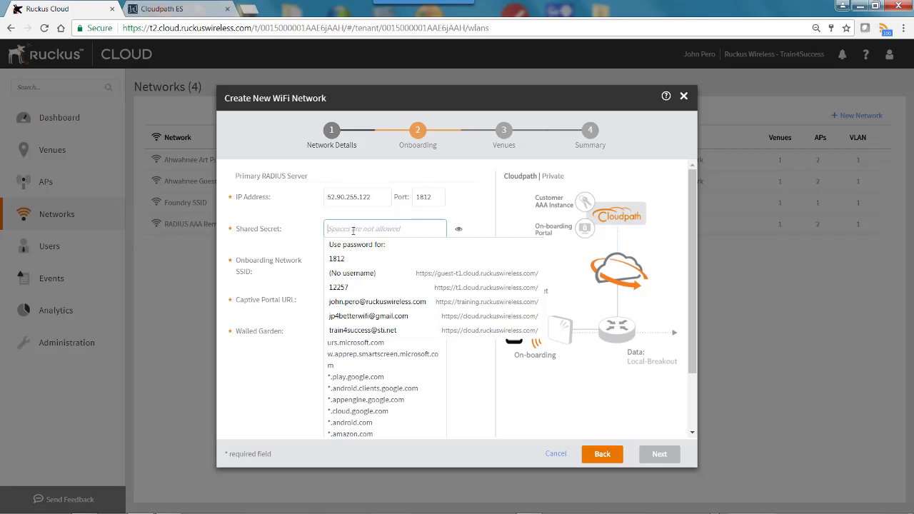
pyautogui.press('Down')
pyautogui.press('Return')
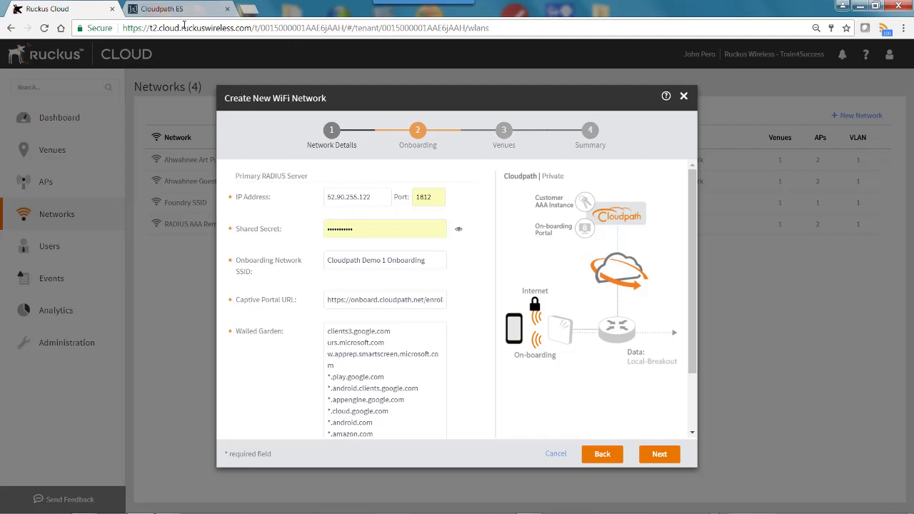
# - From the Cloudpath ES RADIUS settings, open a Command Prompt and ping training.cloudpath.net to find its IP address
pyautogui.click(170, 9)
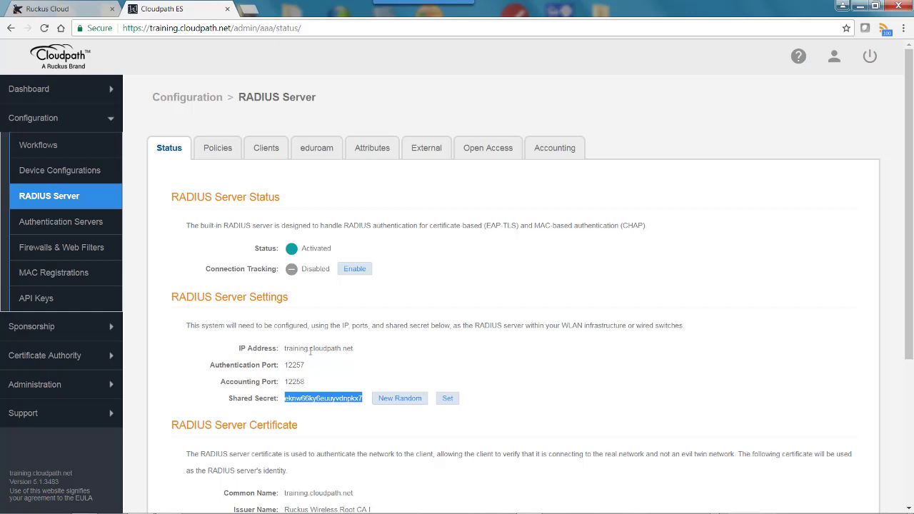
pyautogui.moveTo(129, 510)
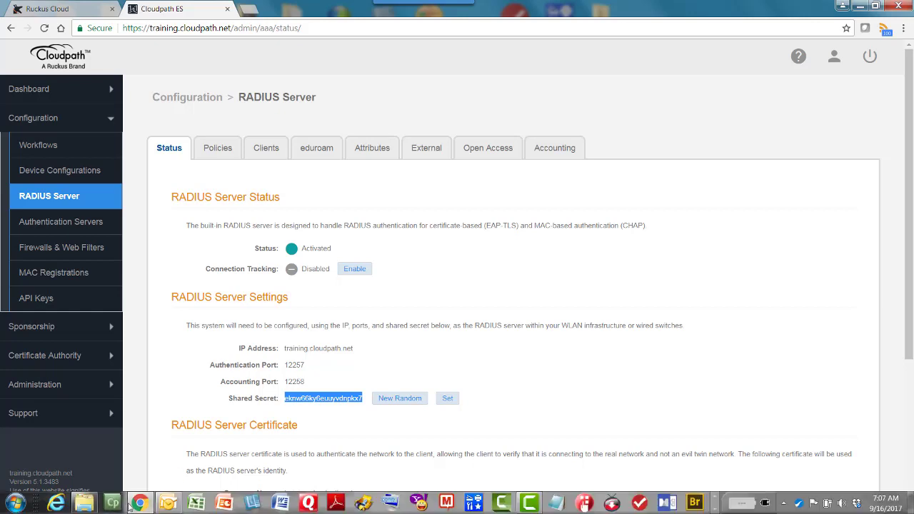
pyautogui.click(20, 503)
pyautogui.write('cmd')
pyautogui.press('Return')
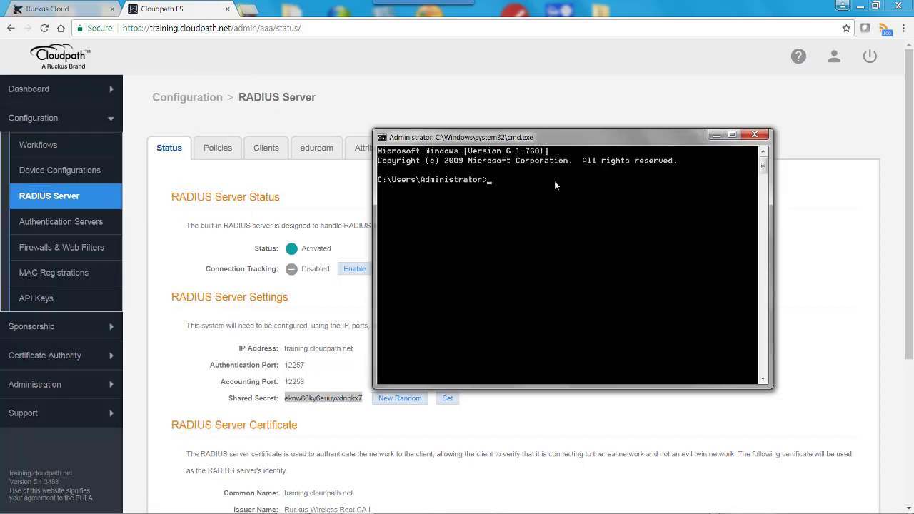
pyautogui.write('ping training.cloudpath.net')
pyautogui.press('Return')
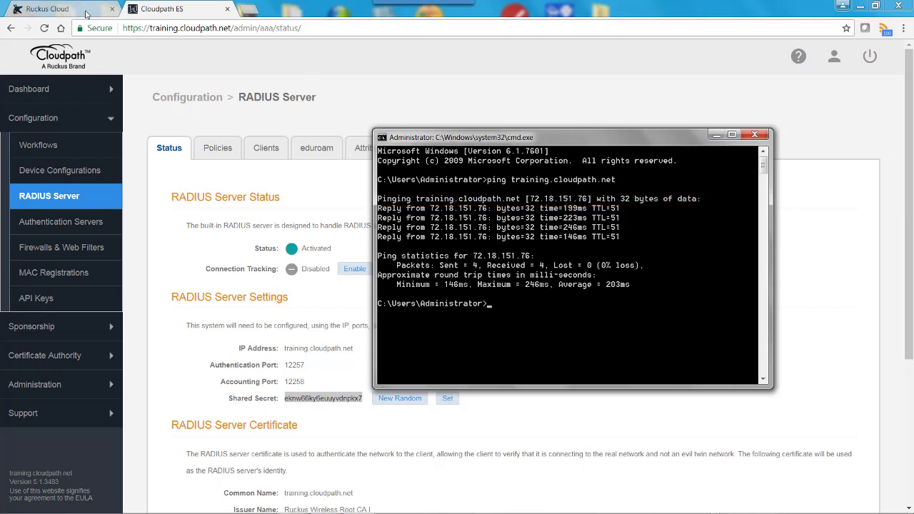
# - In Ruckus Cloud, set the primary RADIUS server's IP address to 72.18.151.76 and its port to 12257
pyautogui.click(84, 10)
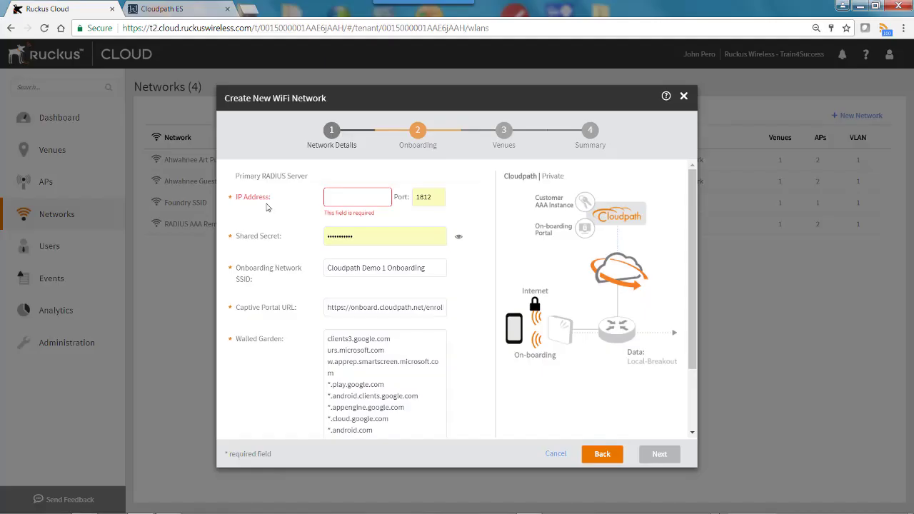
pyautogui.write('72.18.151.76')
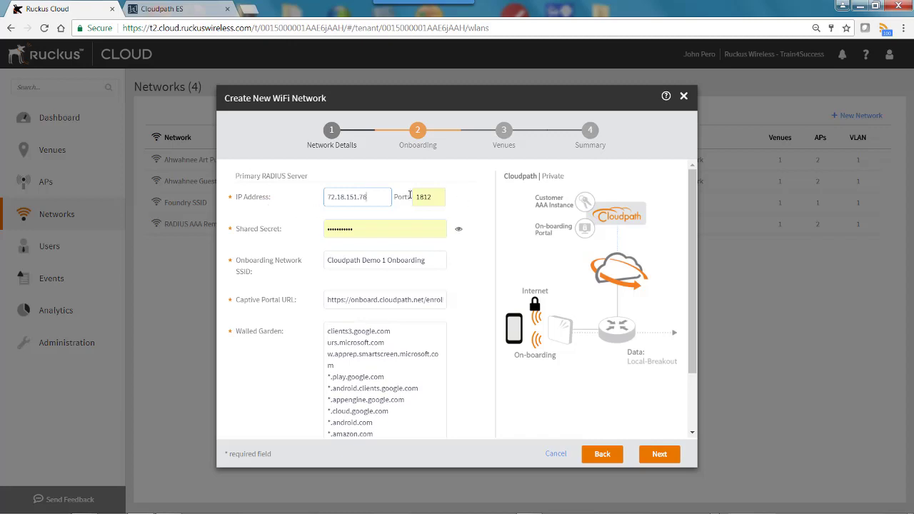
pyautogui.doubleClick(433, 198)
pyautogui.write('12257')
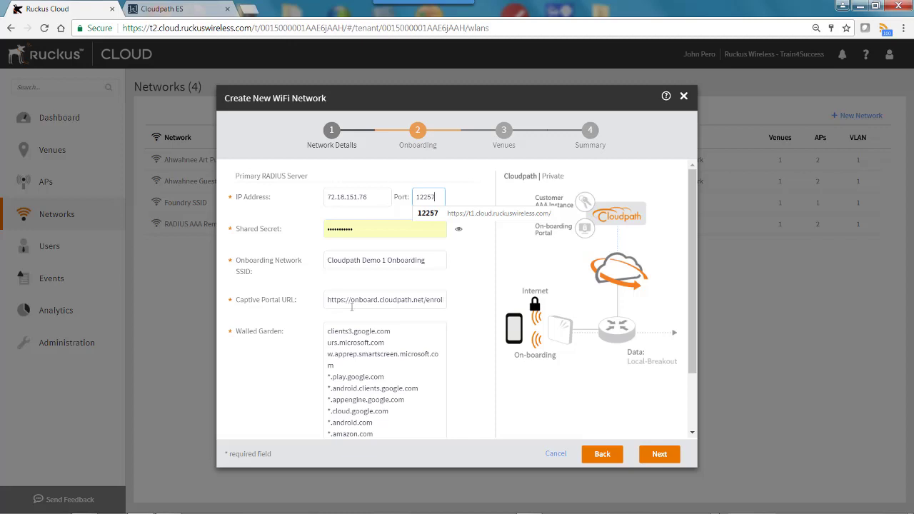
# - In Cloudpath ES, copy the link address of the Primary Workflow's enrollment portal URL
pyautogui.click(149, 10)
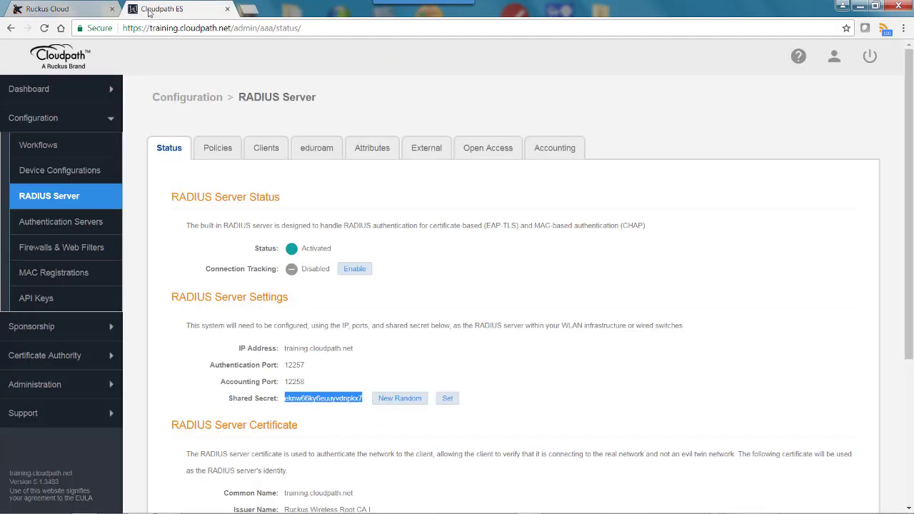
pyautogui.click(49, 145)
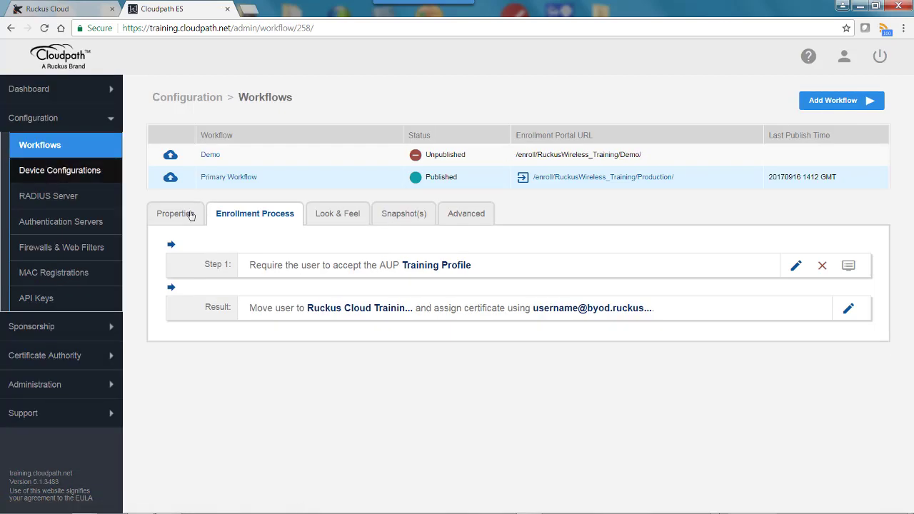
pyautogui.click(467, 214)
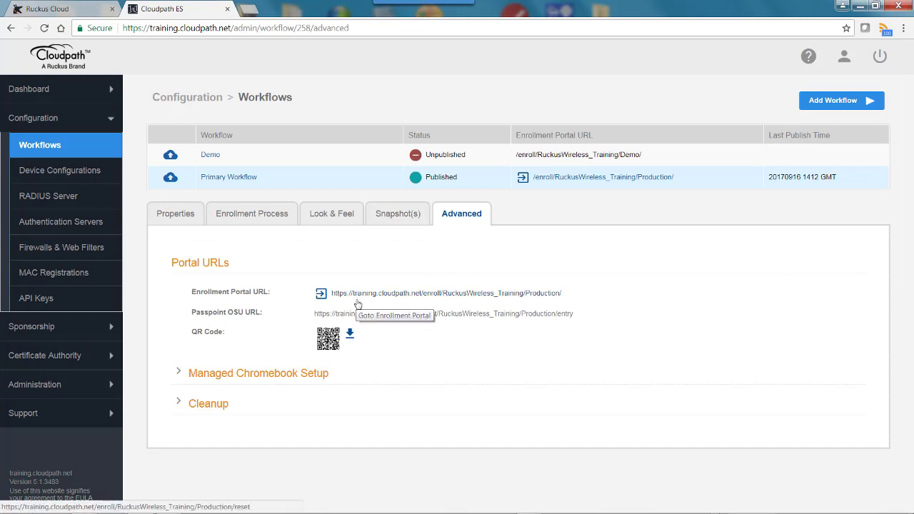
pyautogui.rightClick(412, 296)
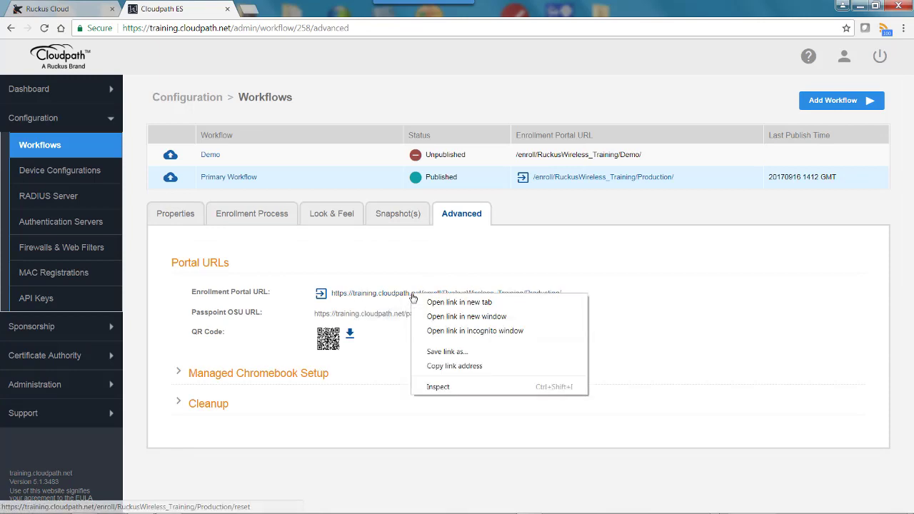
pyautogui.click(438, 367)
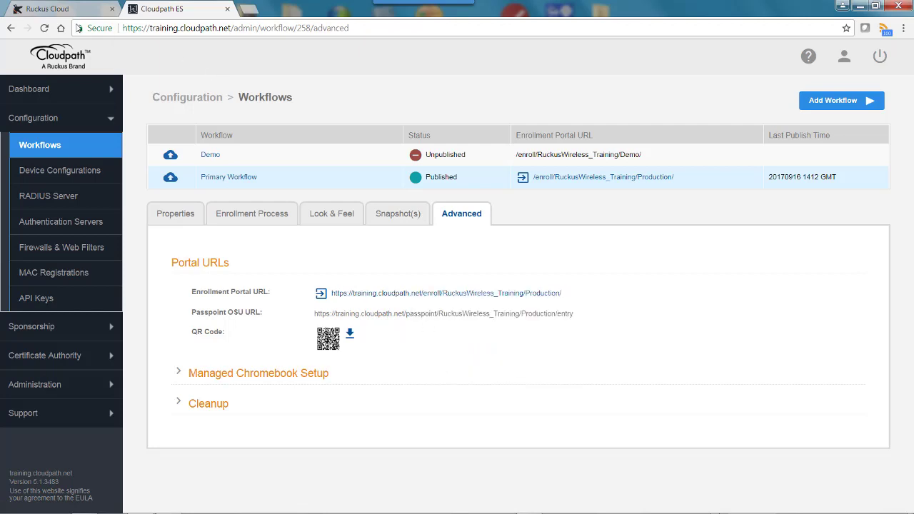
# - Back in Ruckus Cloud, replace the captive portal URL with the copied Cloudpath enrollment portal address
pyautogui.click(65, 12)
pyautogui.click(445, 300)
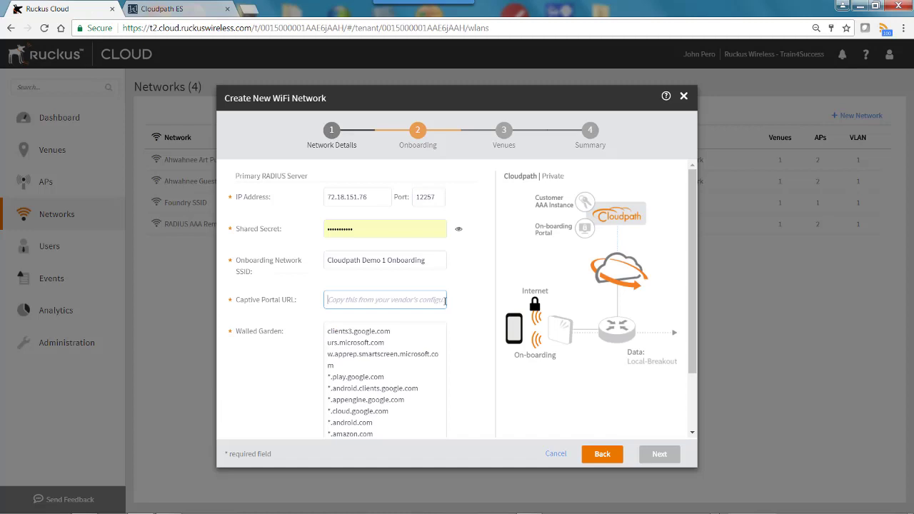
pyautogui.hotkey('ctrl', 'v')
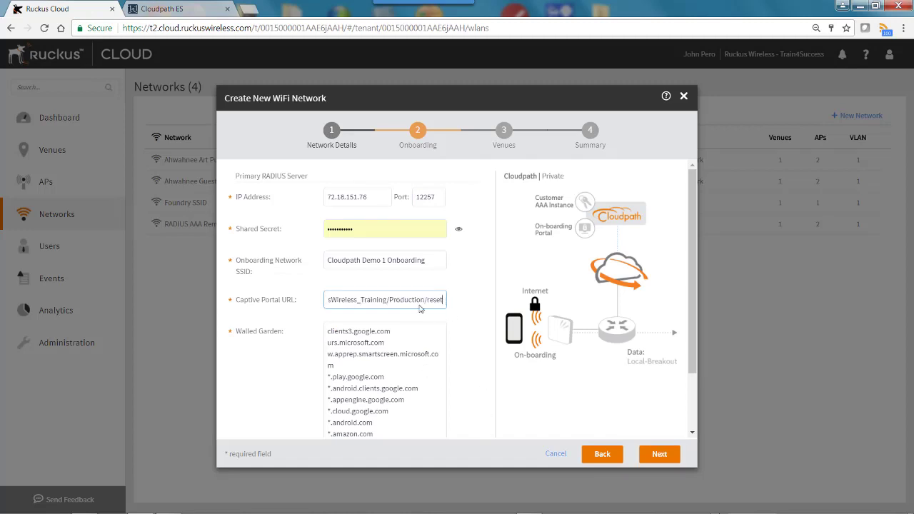
# - Enter the Cloudpath RADIUS shared secret for the primary server, check it unmasked, and hide it again
pyautogui.click(371, 230)
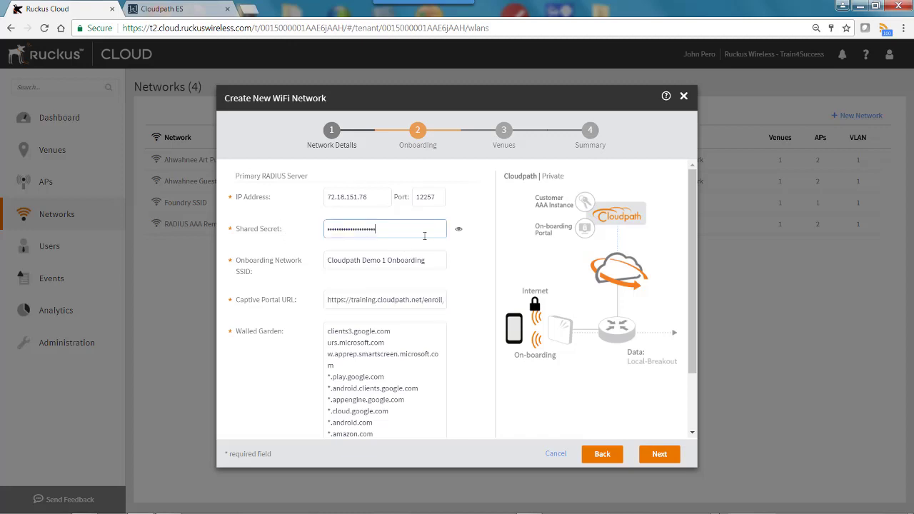
pyautogui.click(460, 232)
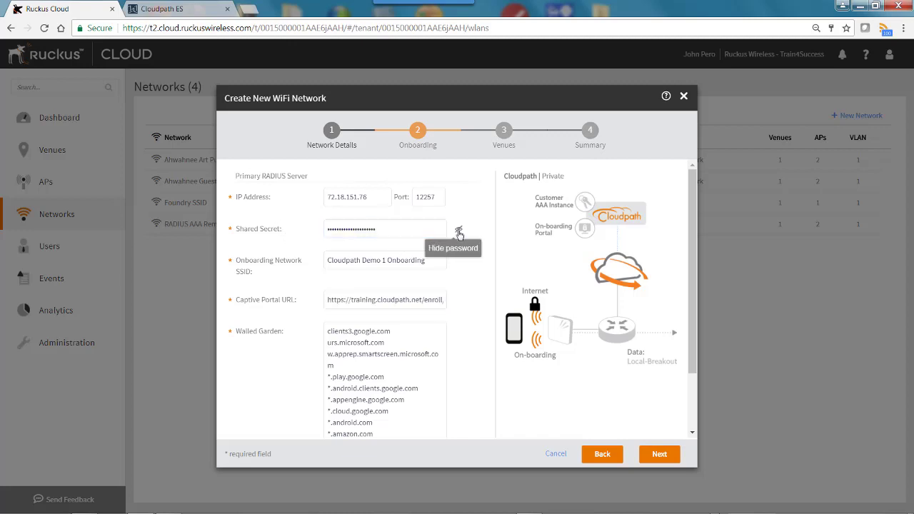
pyautogui.click(459, 232)
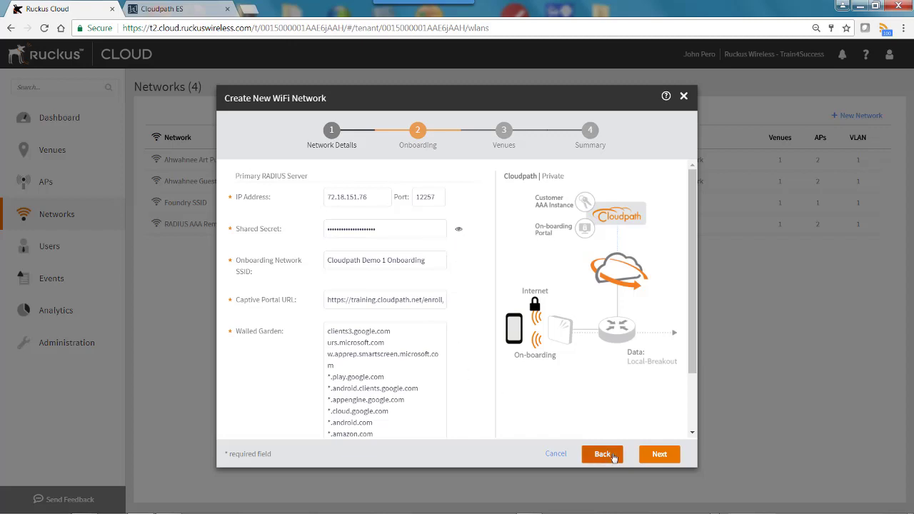
# - Accept the onboarding settings and activate the network in the Ahwahnee Arts venue
pyautogui.click(653, 455)
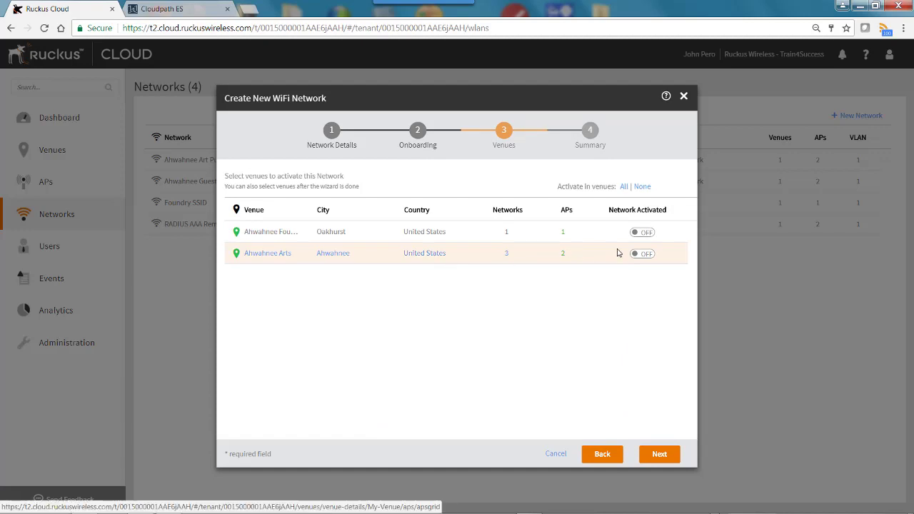
pyautogui.click(642, 257)
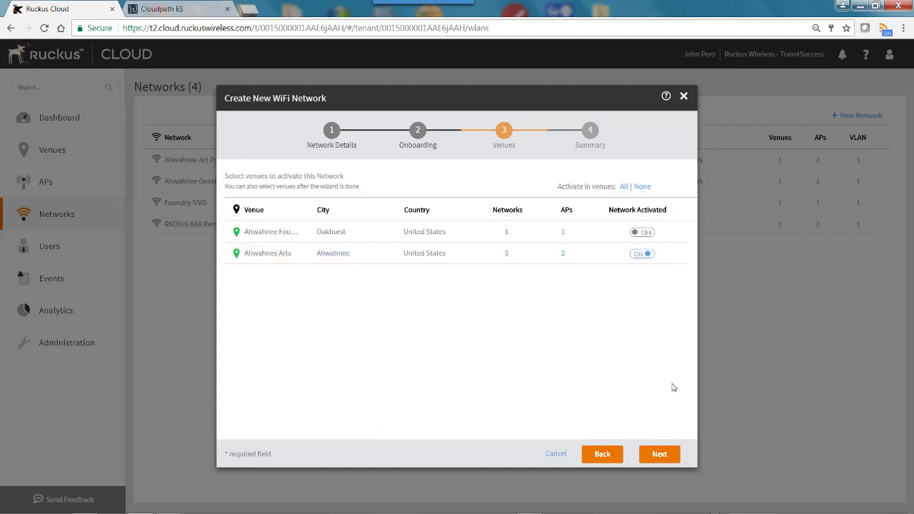
pyautogui.click(661, 455)
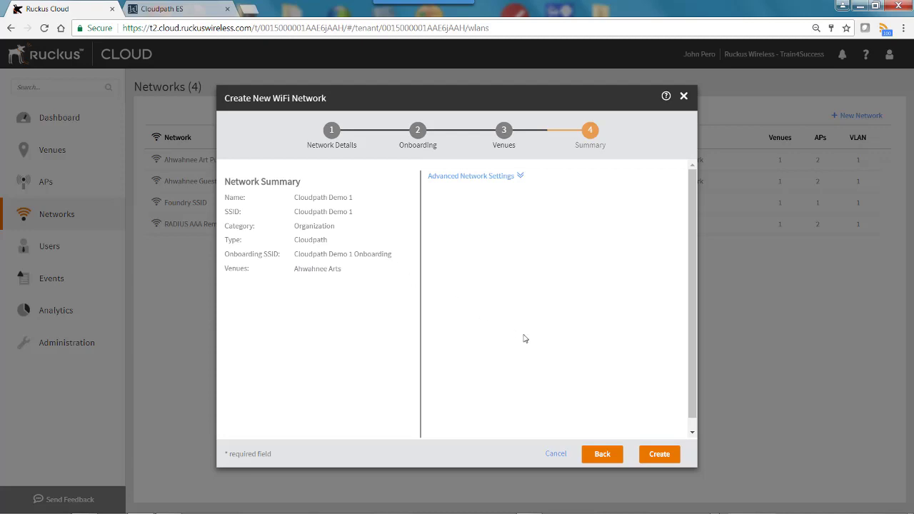
# - Review the advanced network settings and create the Cloudpath Demo 1 network
pyautogui.click(517, 177)
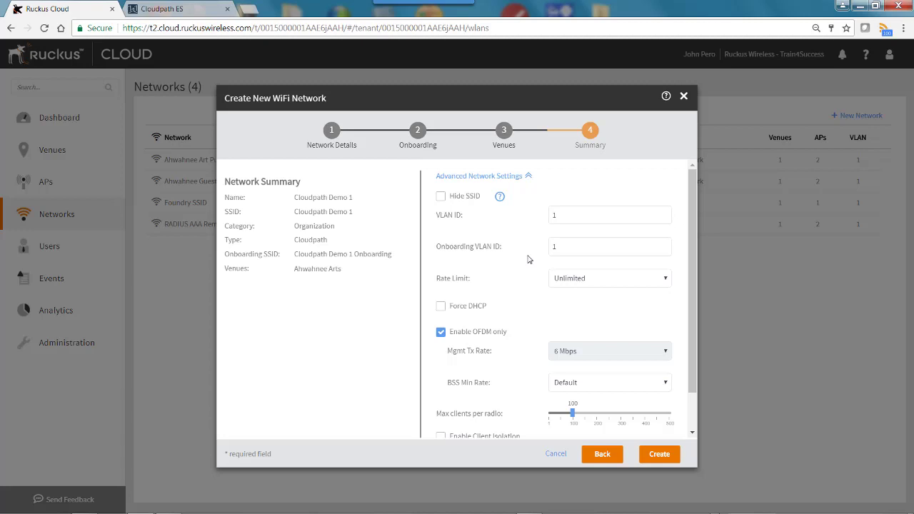
pyautogui.moveTo(694, 287); pyautogui.dragTo(711, 352)
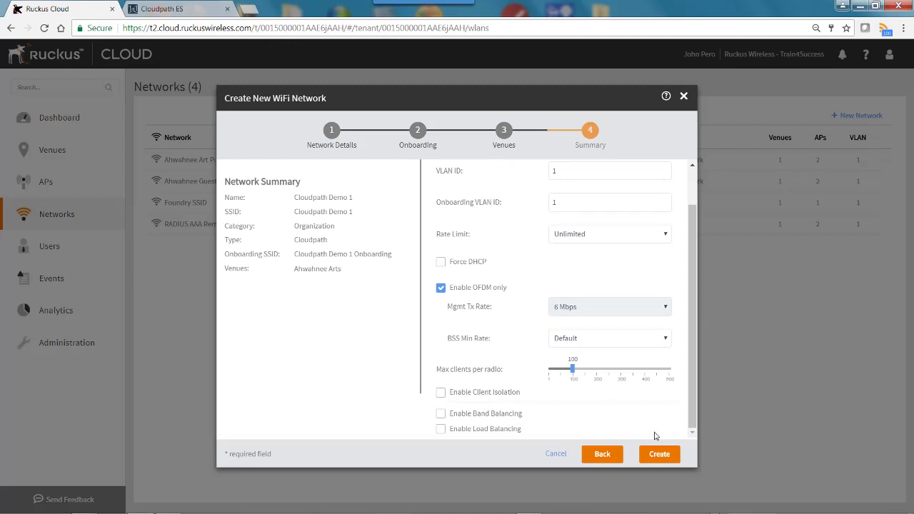
pyautogui.click(659, 455)
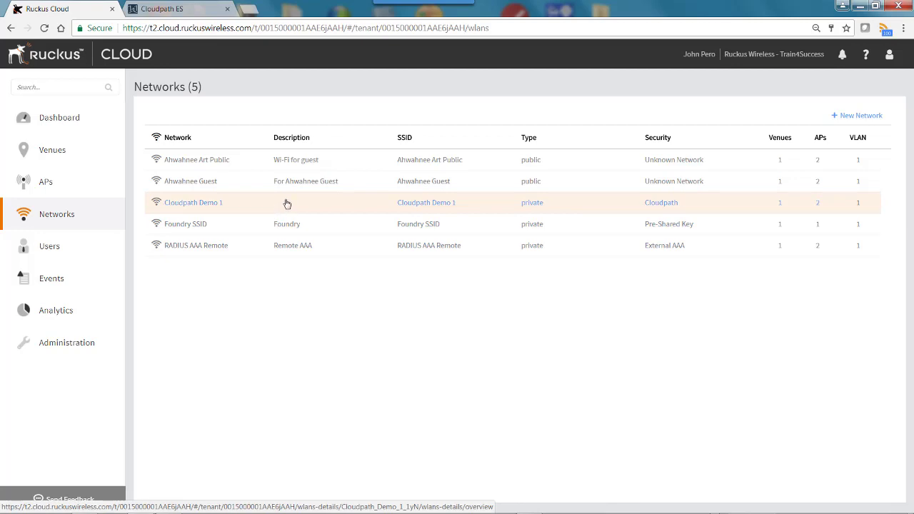
# - Add the description "Cloudpath Demo 1" to the Cloudpath Demo 1 network, save it, and return to the network list
pyautogui.click(194, 203)
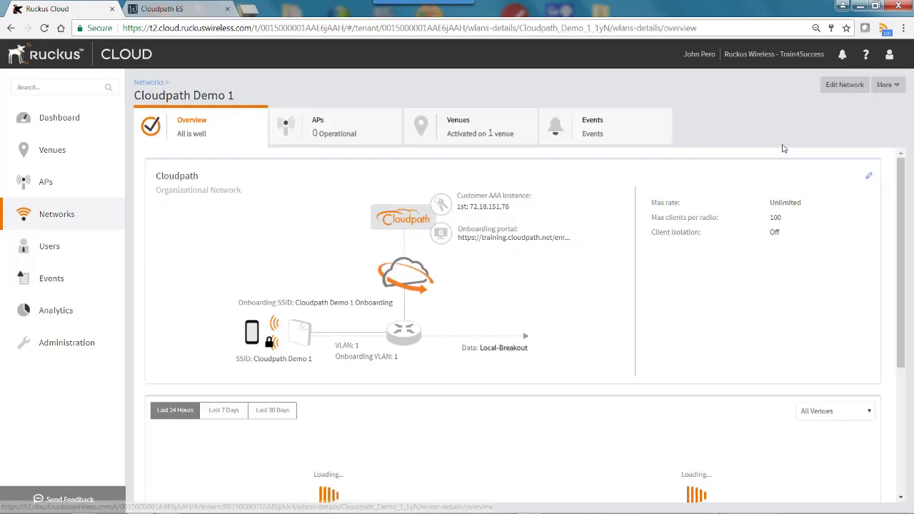
pyautogui.click(831, 91)
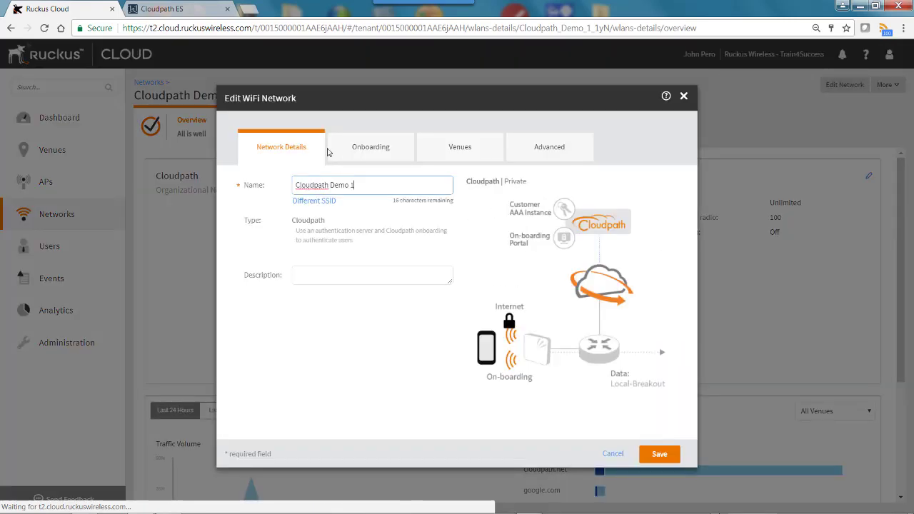
pyautogui.click(317, 276)
pyautogui.hotkey('ctrl', 'v')
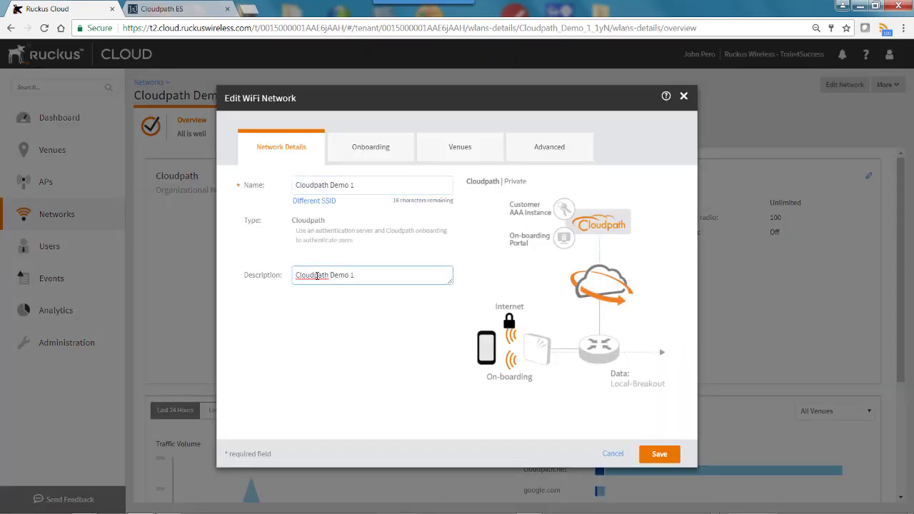
pyautogui.click(659, 455)
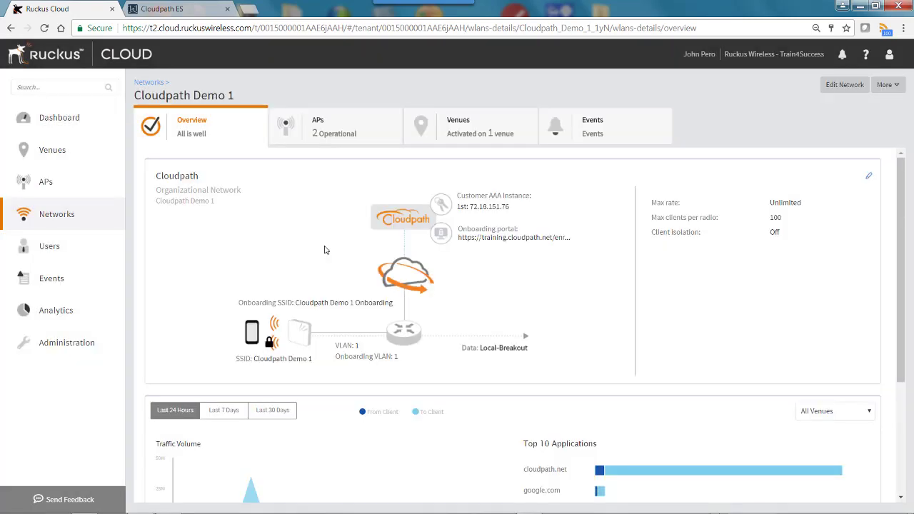
pyautogui.click(57, 220)
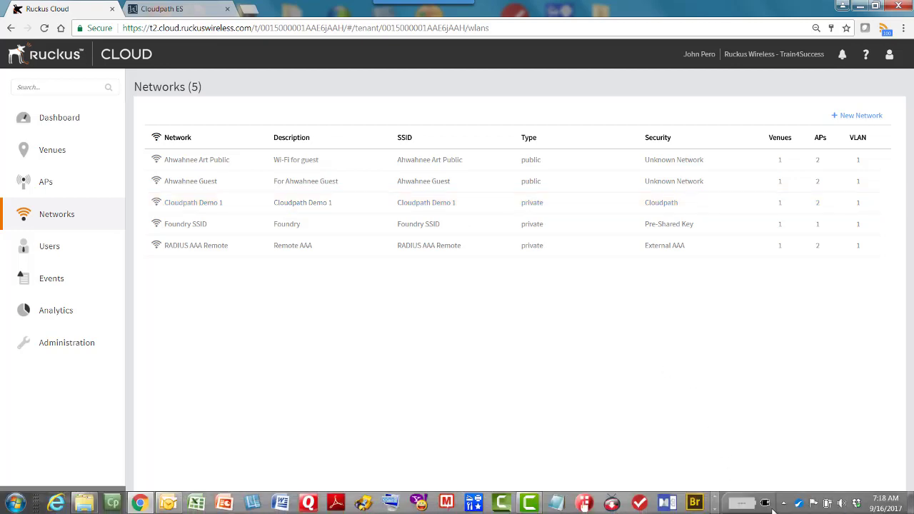
# - Connect the computer to the Cloudpath Demo 1 Onboarding wireless network from the available Wi-Fi networks
pyautogui.click(784, 502)
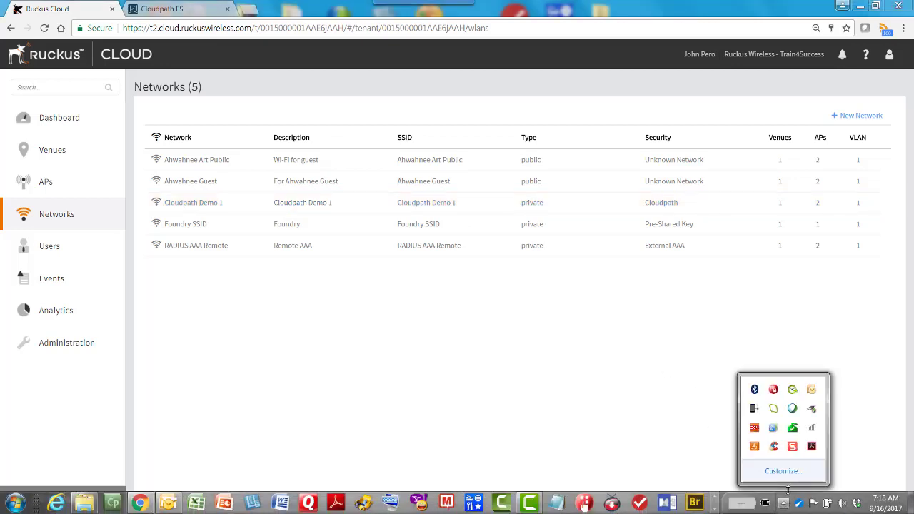
pyautogui.click(814, 429)
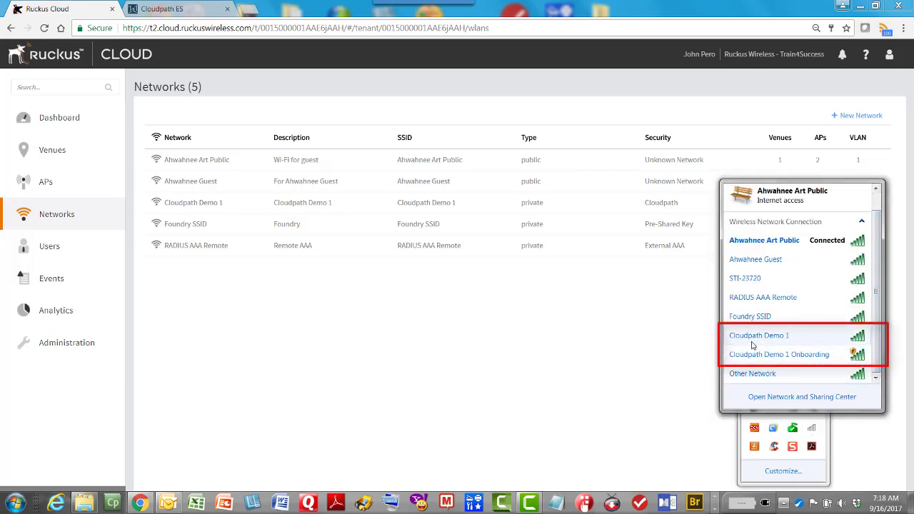
pyautogui.moveTo(751, 346)
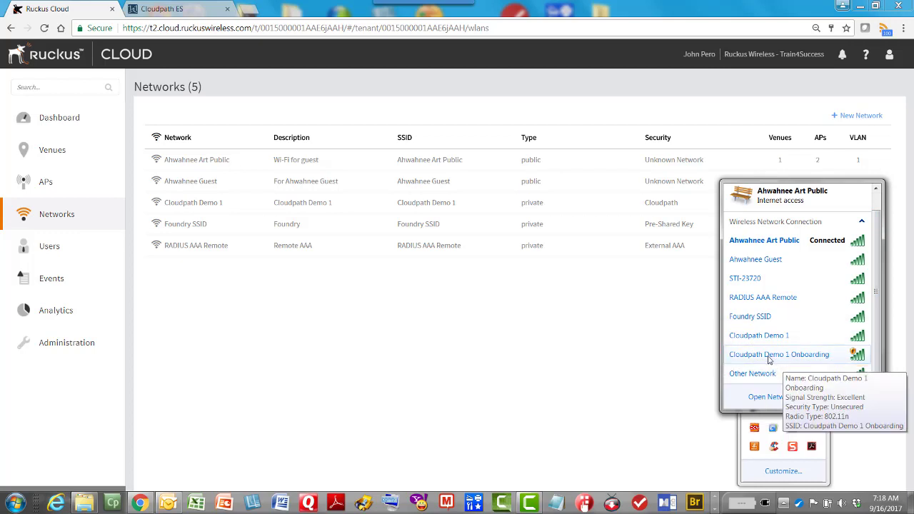
pyautogui.click(770, 357)
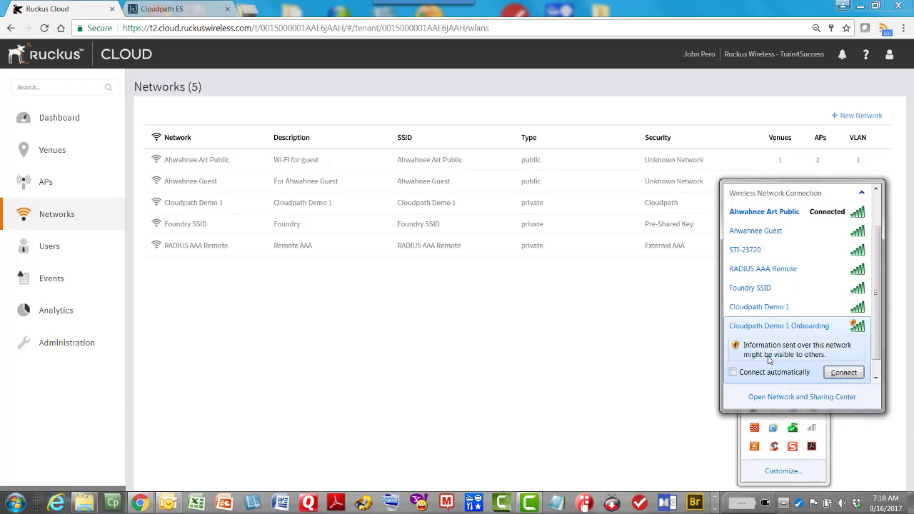
pyautogui.click(843, 373)
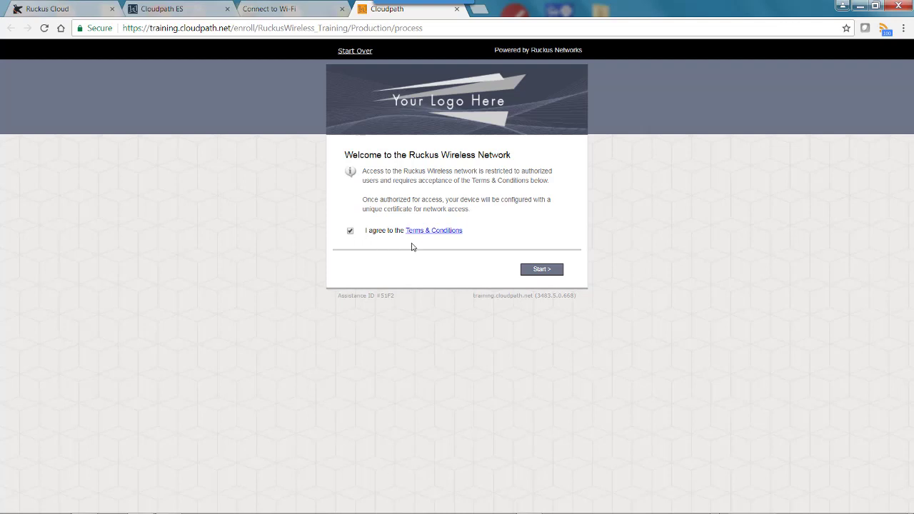
# - Start the Cloudpath enrollment and save the Windows loader NetworkWizardLoader-E4429c13 in the CloudPath Certificate folder
pyautogui.click(541, 270)
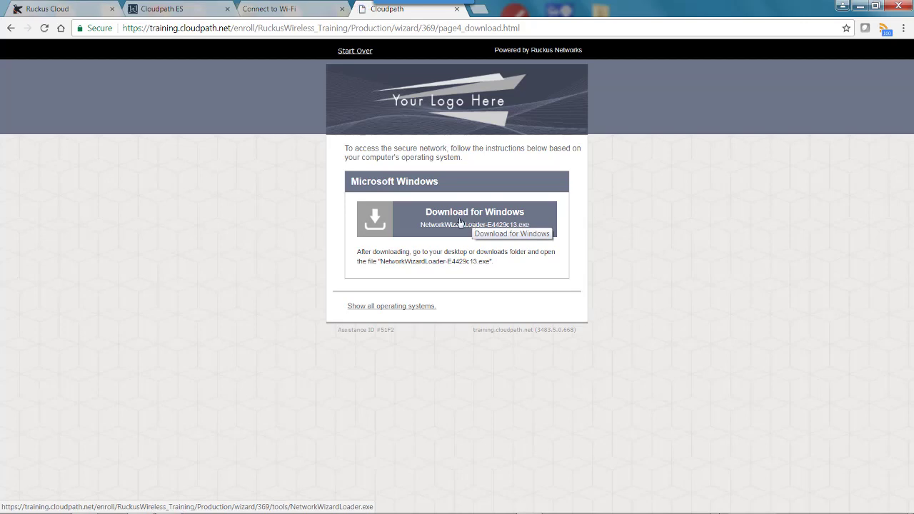
pyautogui.click(460, 223)
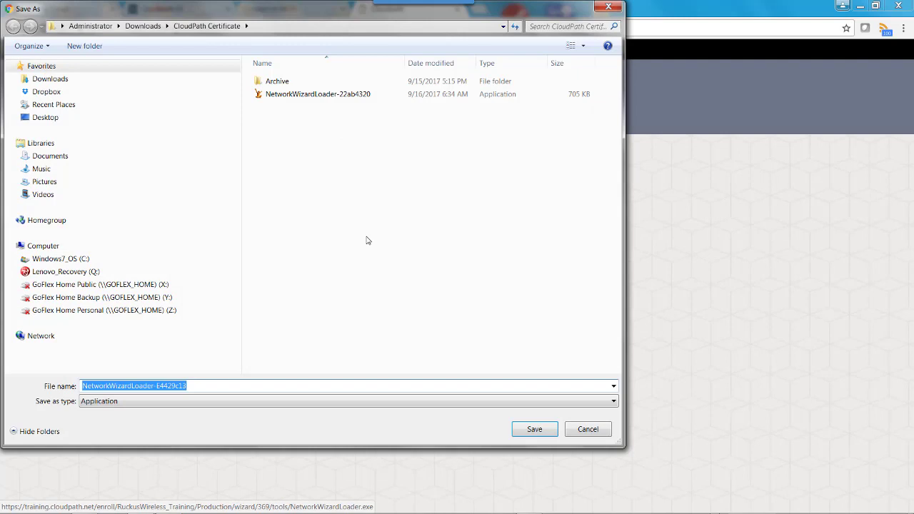
pyautogui.click(534, 429)
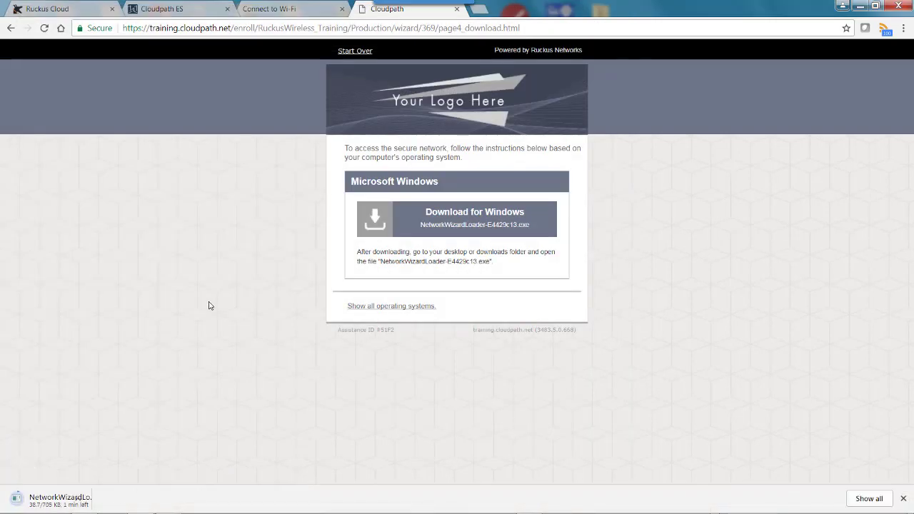
pyautogui.moveTo(208, 304); pyautogui.dragTo(61, 468)
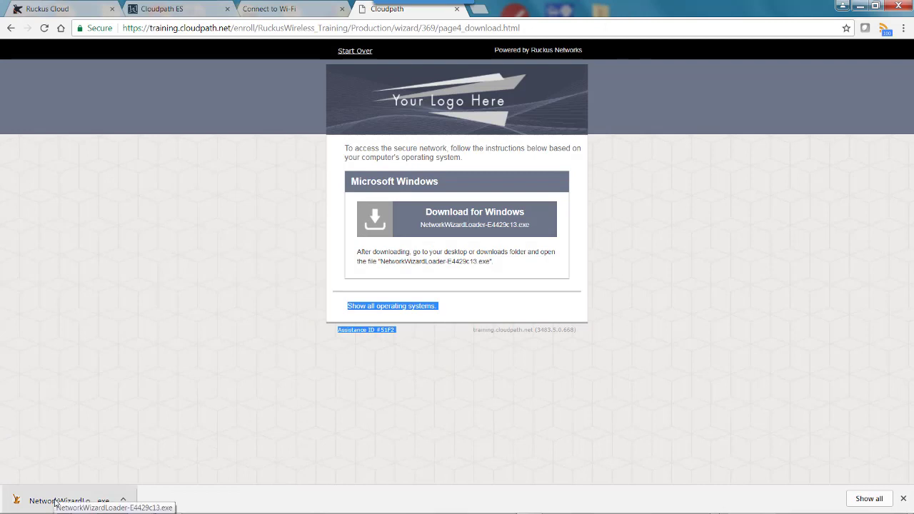
# - Run the downloaded network wizard loader, allow it through the security warning, and finish the Cloudpath wizard once the computer is connected
pyautogui.rightClick(55, 502)
pyautogui.click(84, 434)
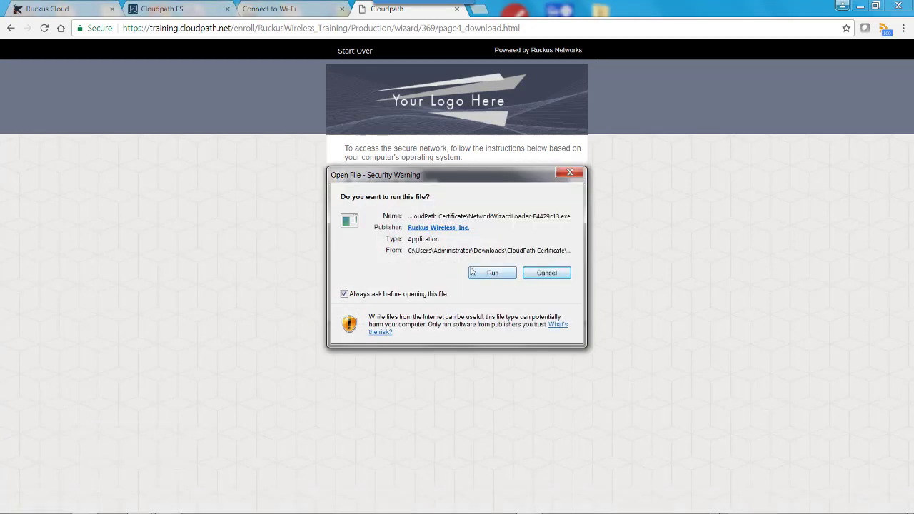
pyautogui.click(484, 275)
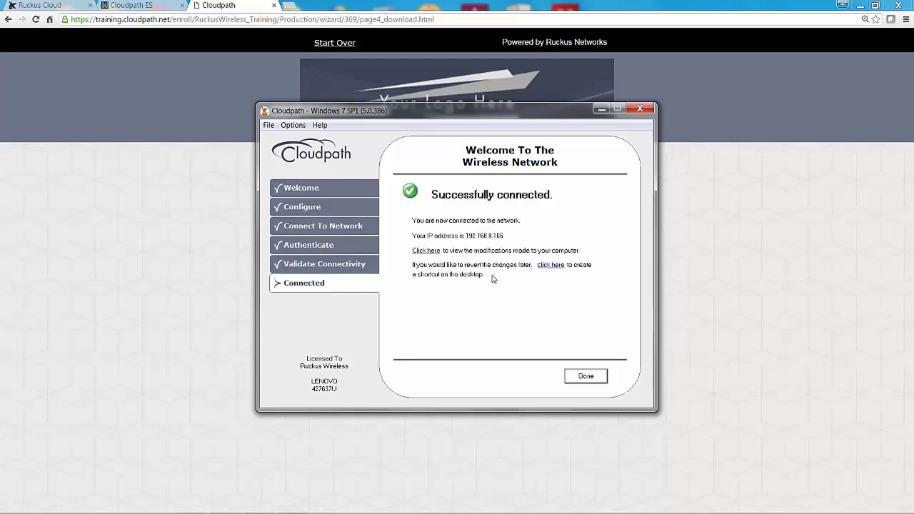
pyautogui.click(583, 377)
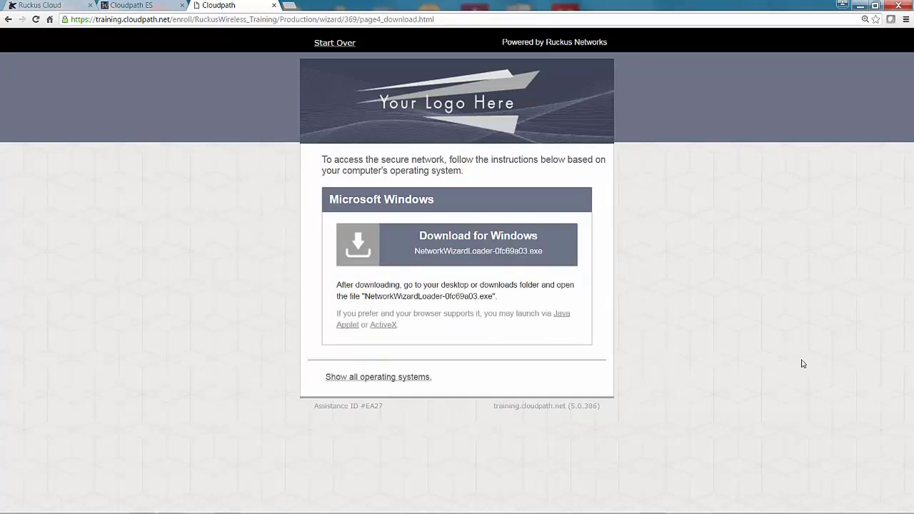
# - Check in the list of wireless networks which network the computer is connected to, and close the list
pyautogui.moveTo(718, 510)
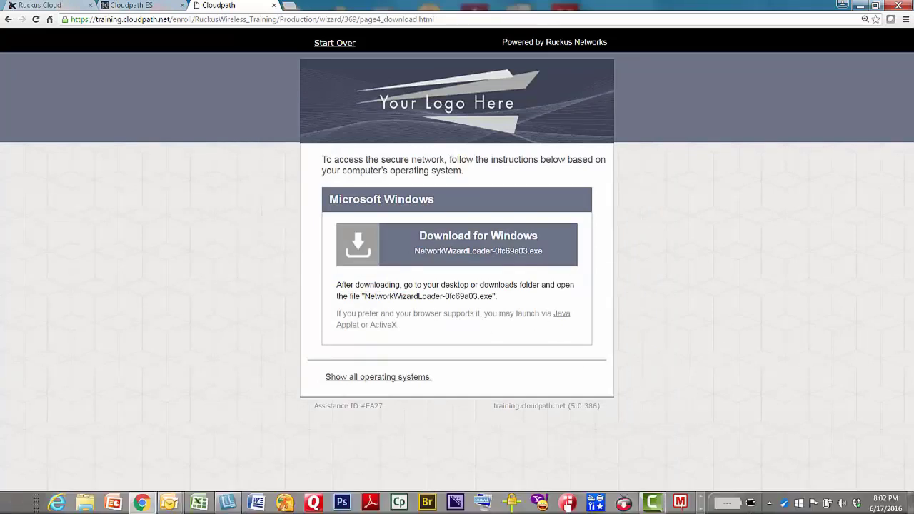
pyautogui.click(770, 504)
pyautogui.click(807, 428)
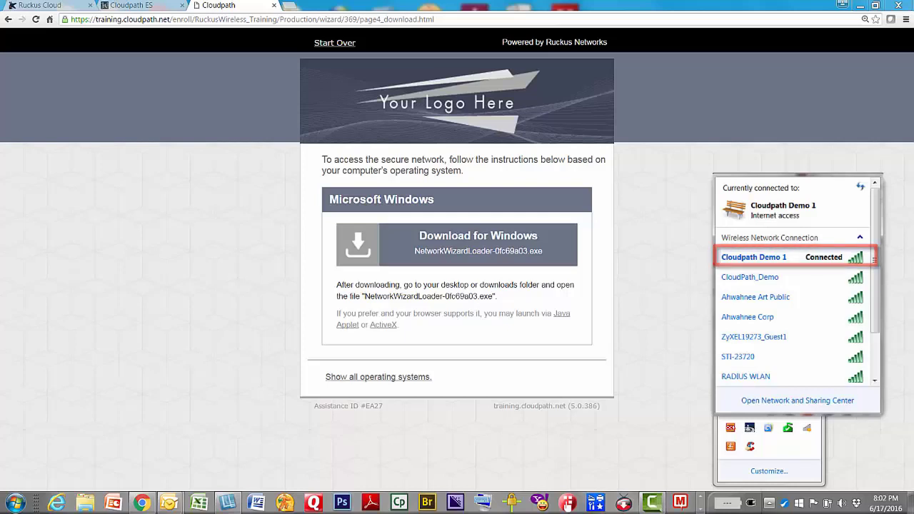
pyautogui.click(673, 313)
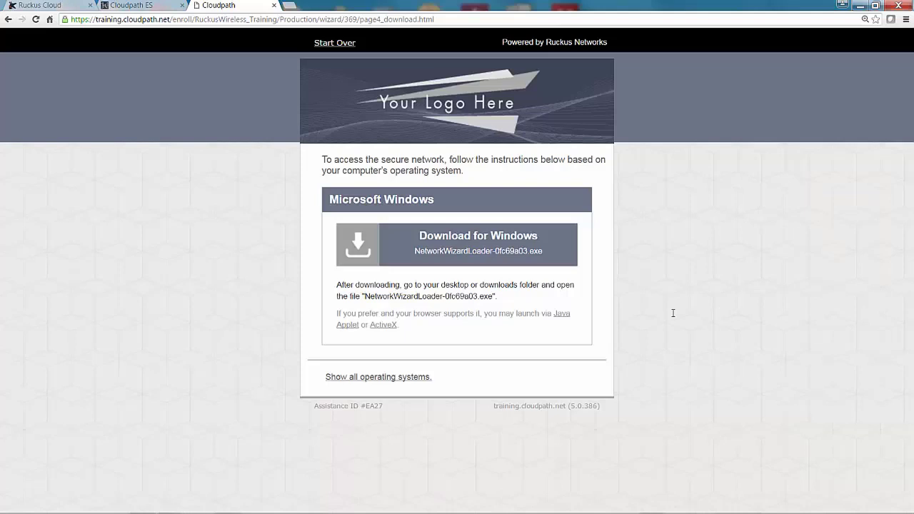
# - Load ruckuswireless.com in a new browser tab to test internet access over the secure network
pyautogui.hotkey('ctrl', 't')
pyautogui.click(222, 19)
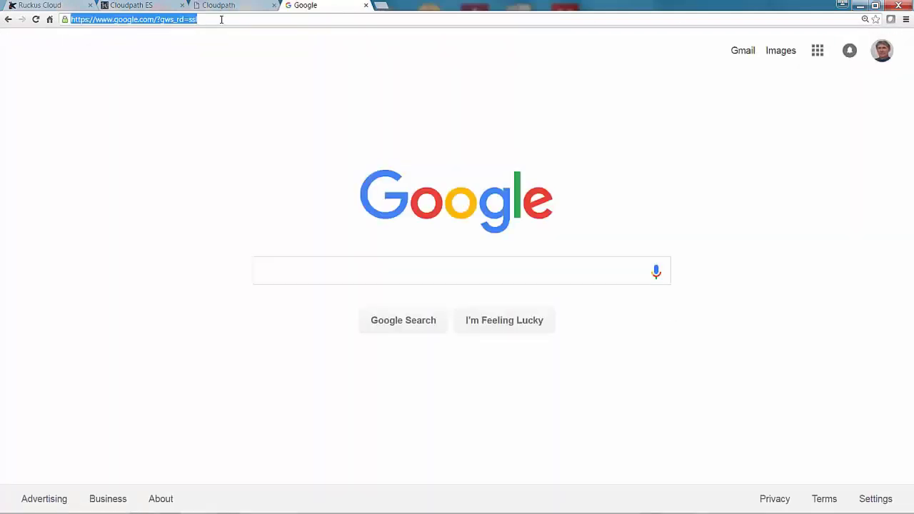
pyautogui.write('ru')
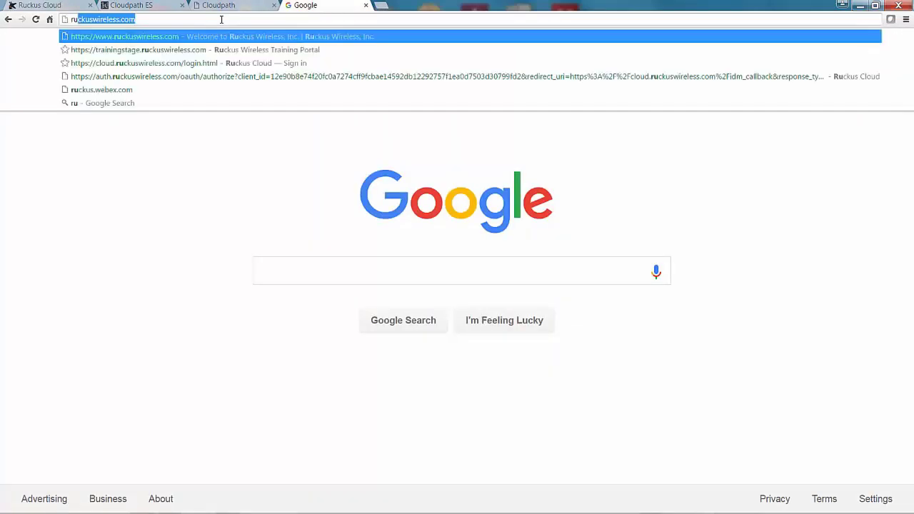
pyautogui.press('Return')
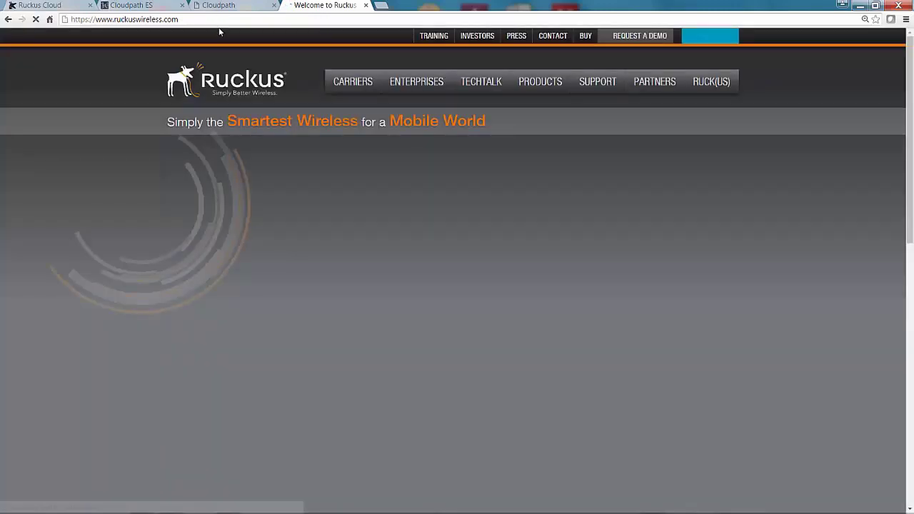